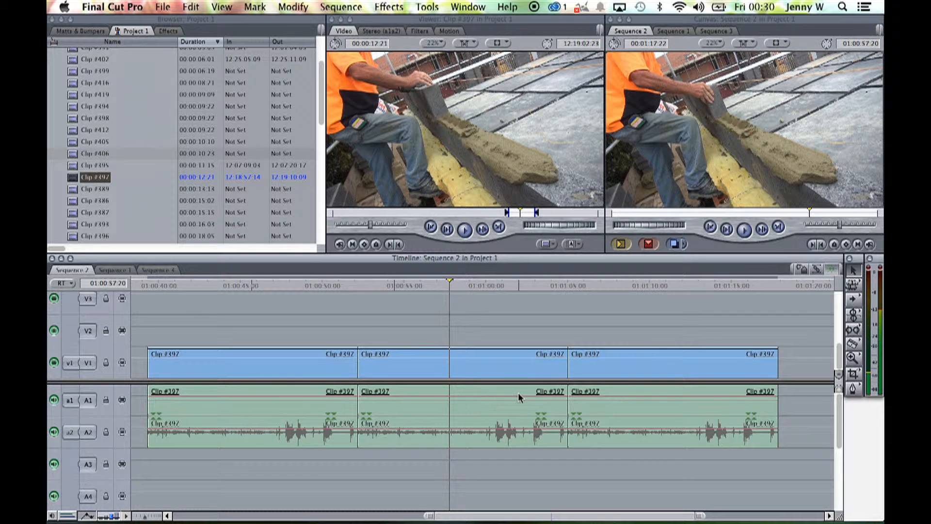
Switch the timeline's clip overlays off and back on so the audio level lines are shown
mouse_move(228, 399)
mouse_down()
mouse_move(228, 387)
mouse_move(228, 411)
mouse_move(227, 386)
mouse_move(227, 416)
mouse_move(227, 395)
mouse_up()
click(85, 516)
click(86, 516)
Play the middle clip from 01:00:55:21 to listen to its audio level
click(418, 284)
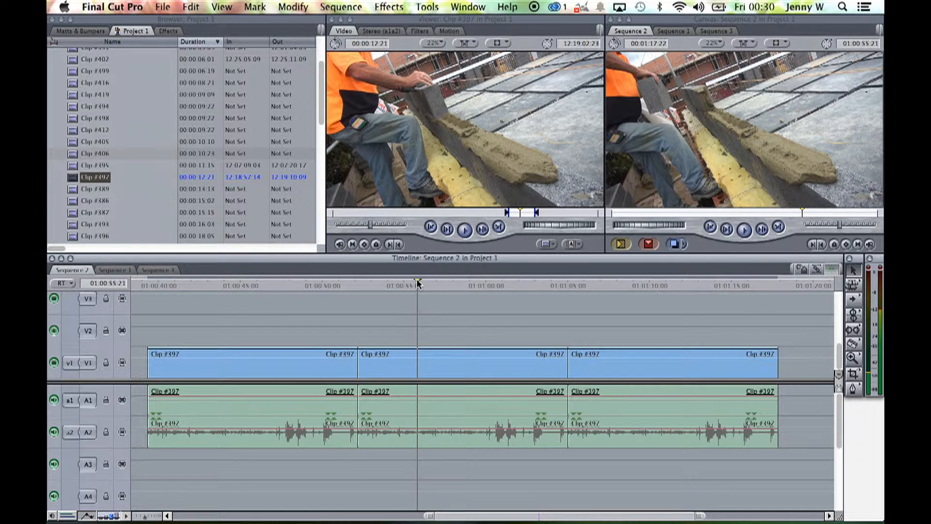
key(space)
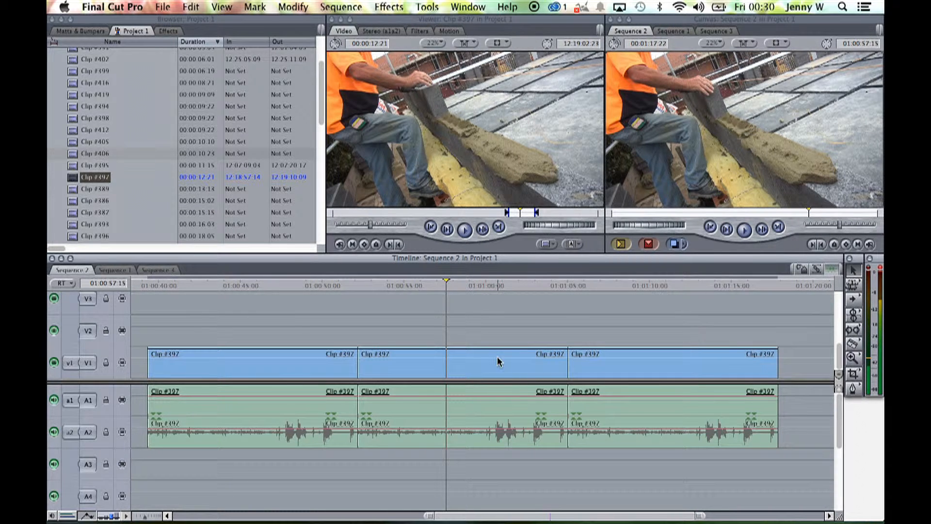
key(space)
key(space)
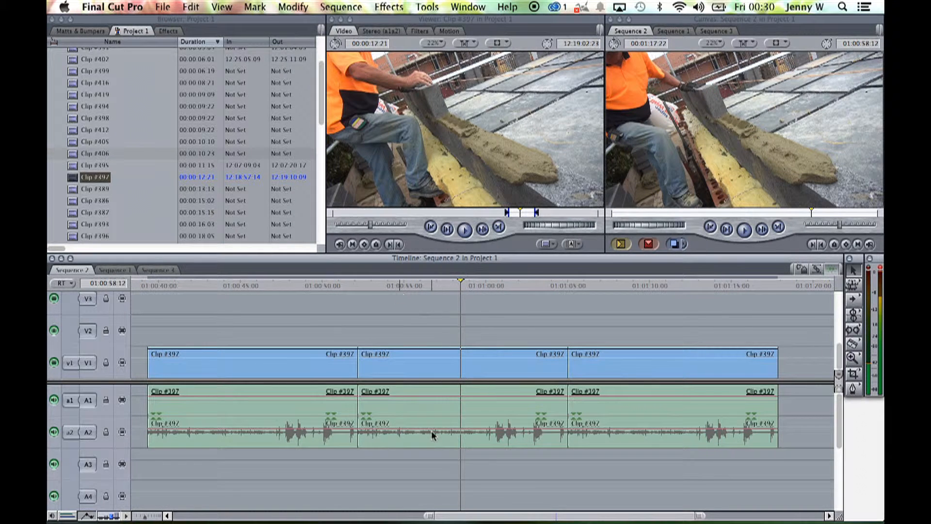
Lower the middle clip's audio level slightly and play the section again
drag(431, 429, 431, 435)
click(416, 286)
key(space)
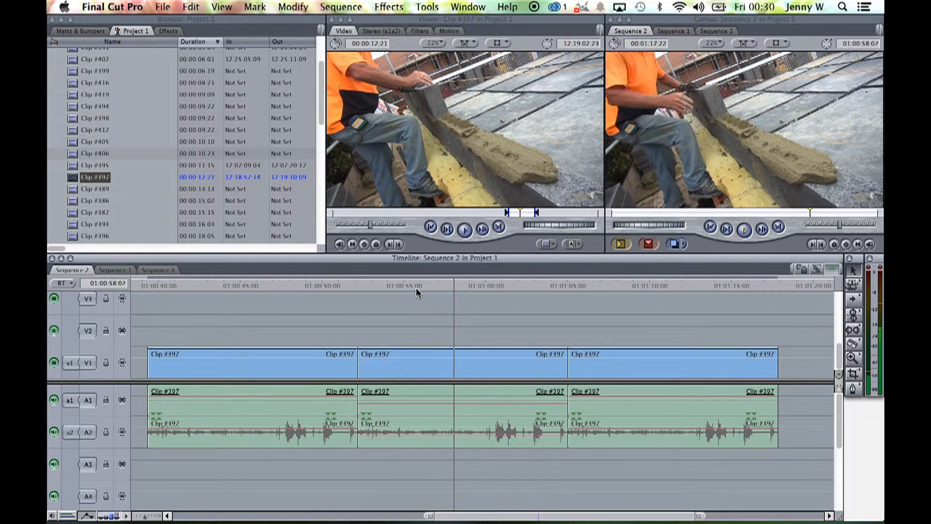
key(space)
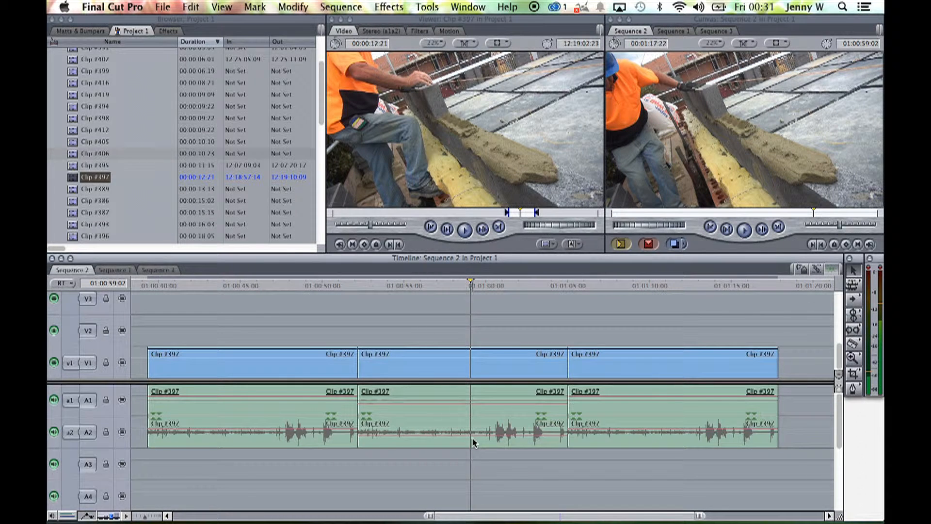
Raise the middle clip's audio level a little and play through its louder peaks
drag(472, 436, 471, 434)
click(441, 288)
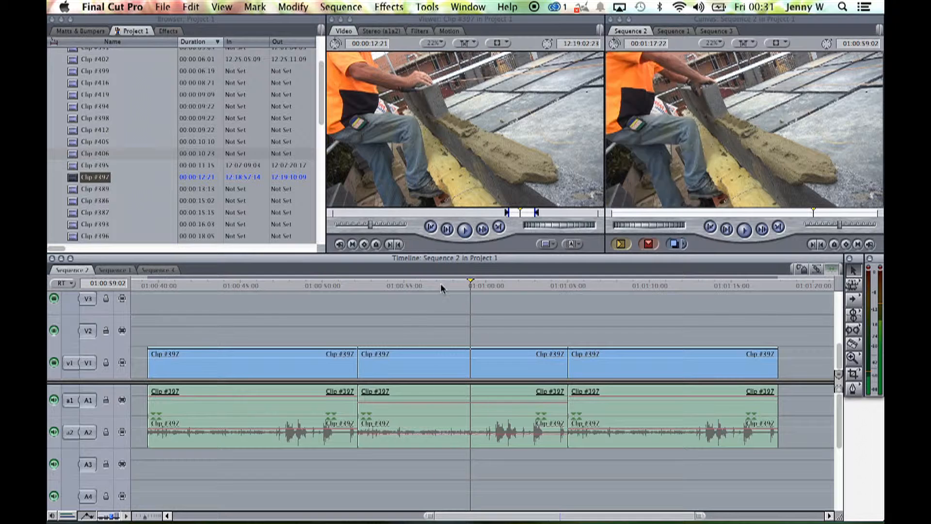
key(space)
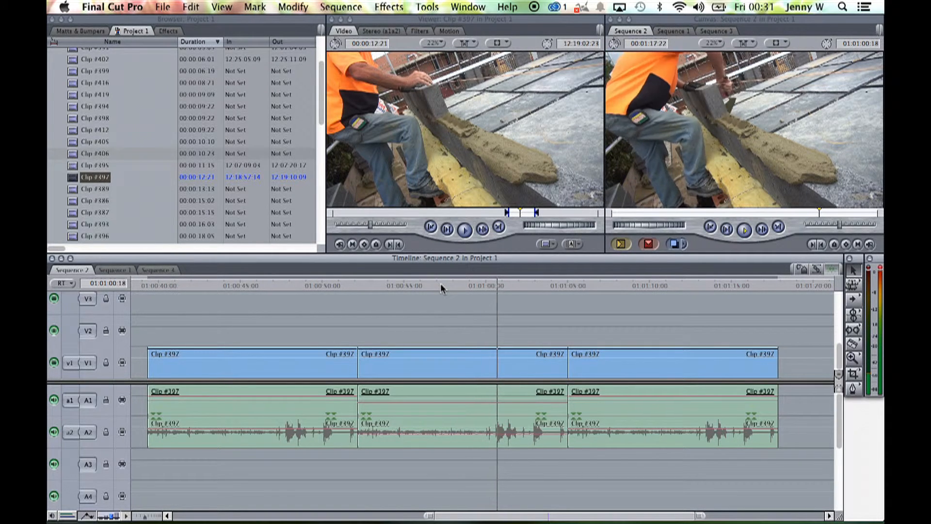
key(space)
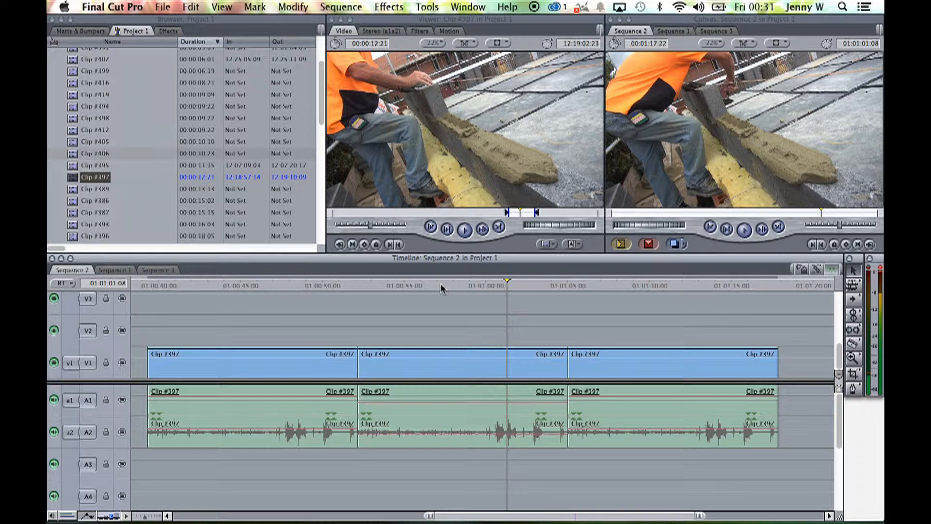
click(495, 287)
key(space)
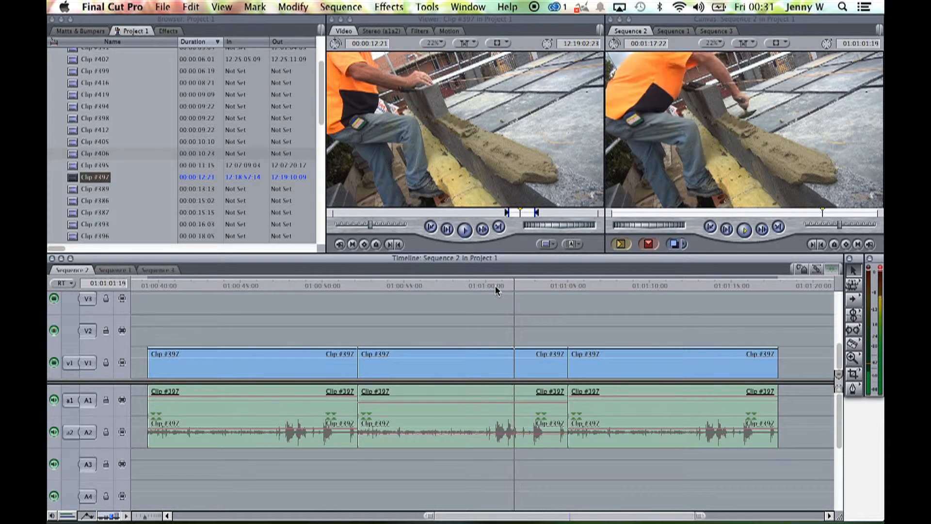
Lower the middle clip's audio level strongly and play it from around 01:00:55:00
drag(402, 431, 403, 440)
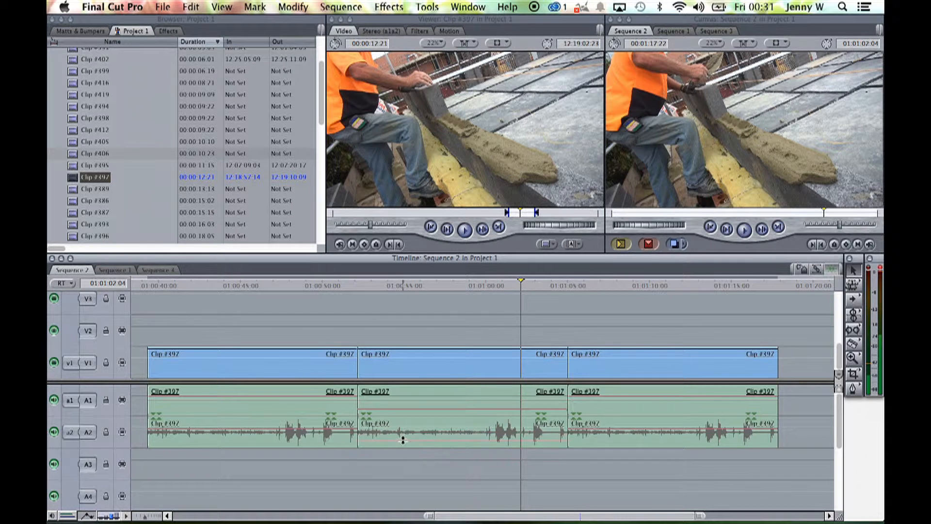
click(403, 287)
key(space)
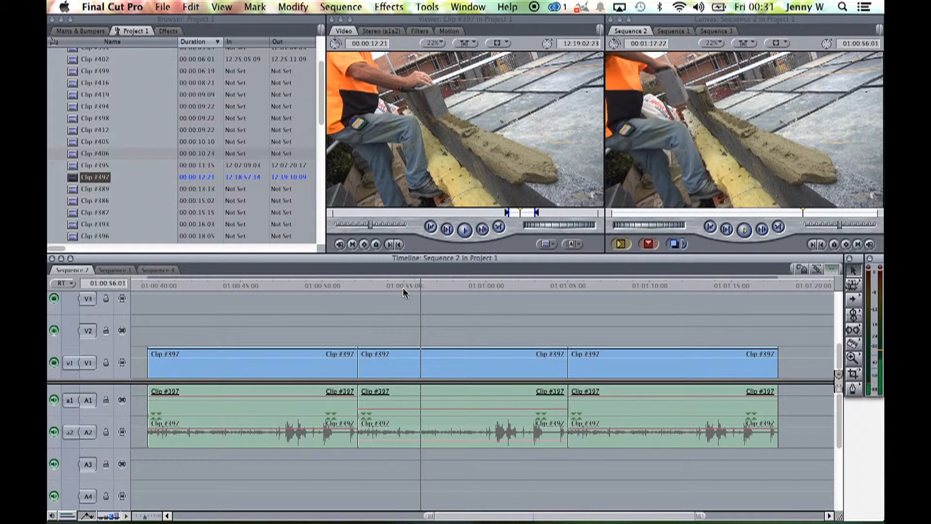
key(space)
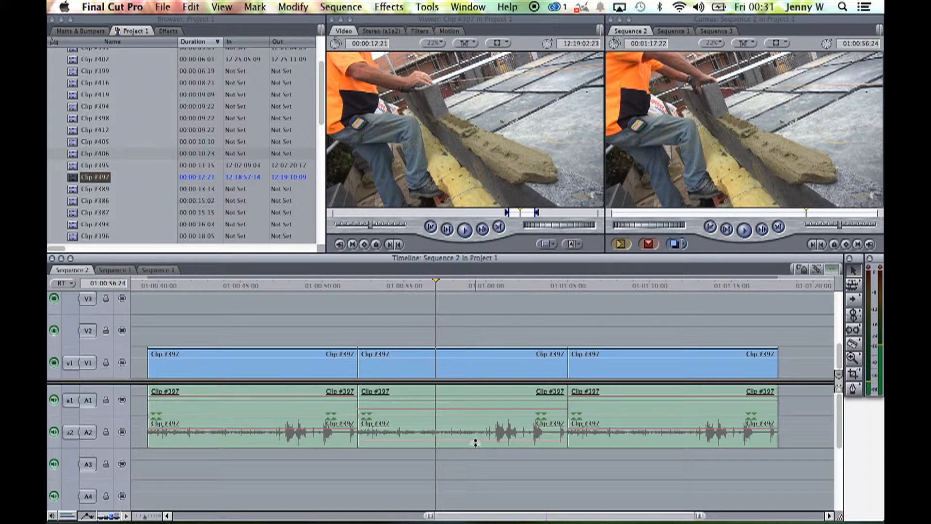
Raise the middle clip's audio level line, bring it back down slightly, and play the clip to check the sound
drag(474, 442, 473, 430)
key(space)
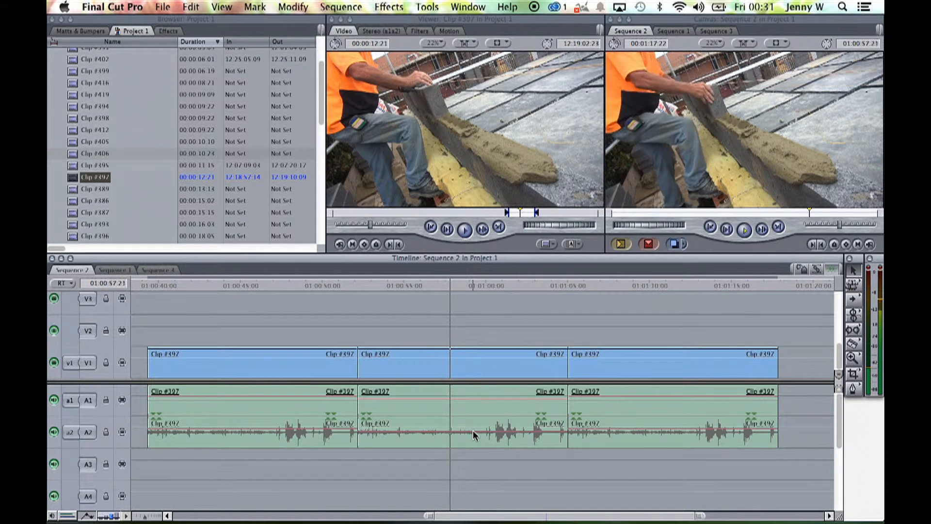
drag(473, 429, 474, 434)
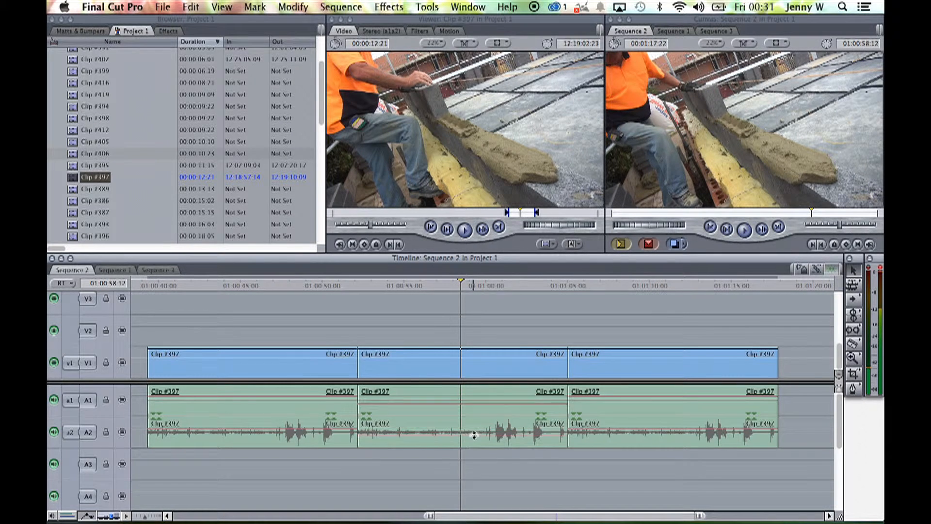
key(space)
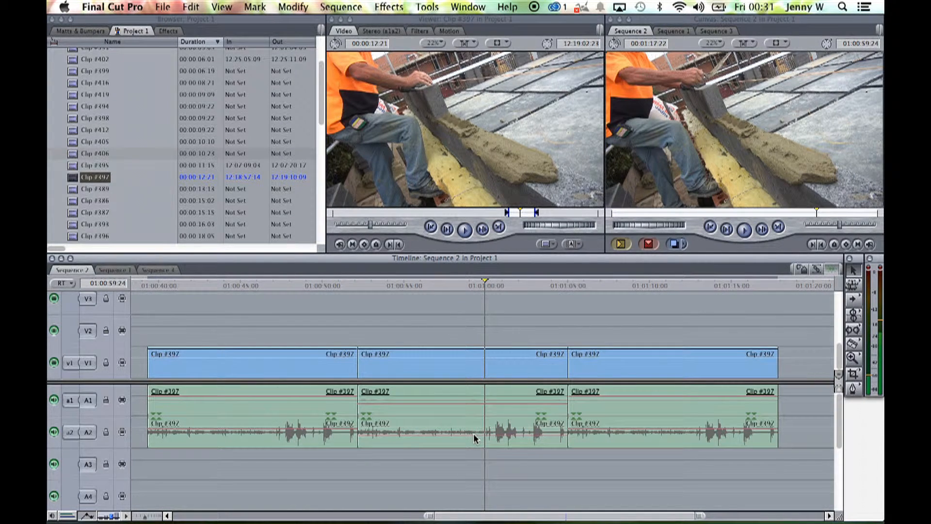
key(space)
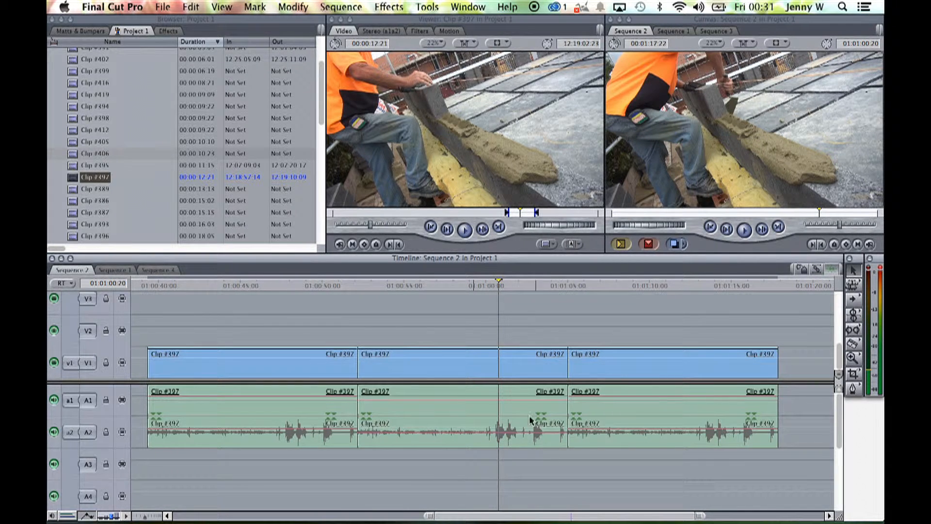
Add three audio level keyframes around the middle clip's peaks with the Pen tool, dip the level after the first, and play it
click(853, 391)
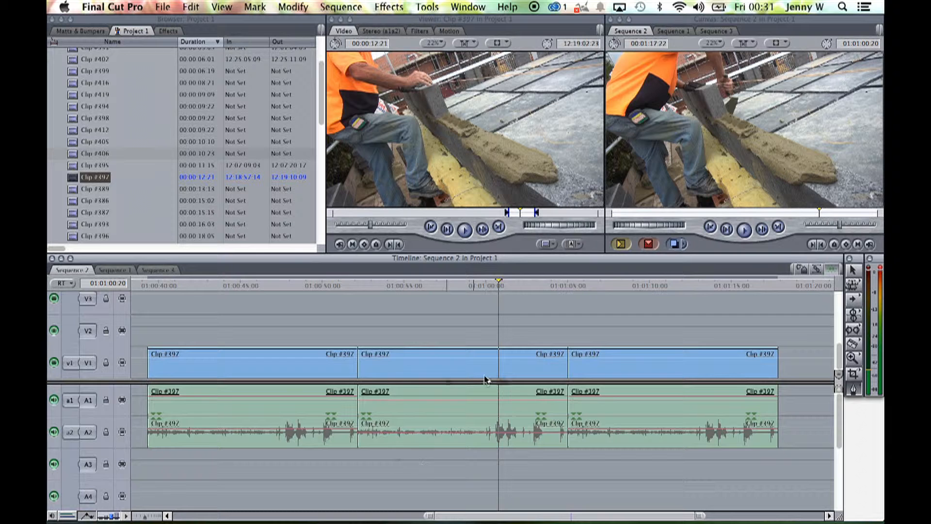
click(469, 431)
drag(519, 431, 493, 440)
click(423, 286)
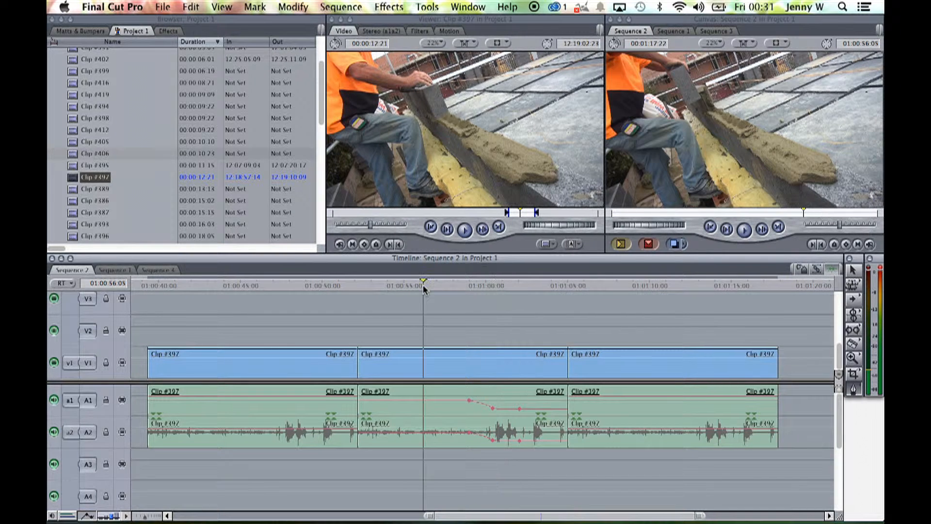
key(space)
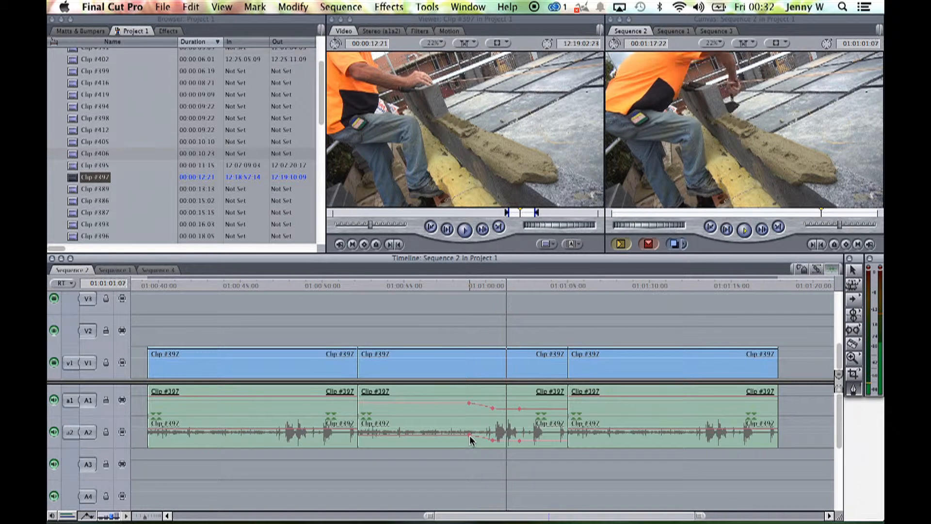
key(space)
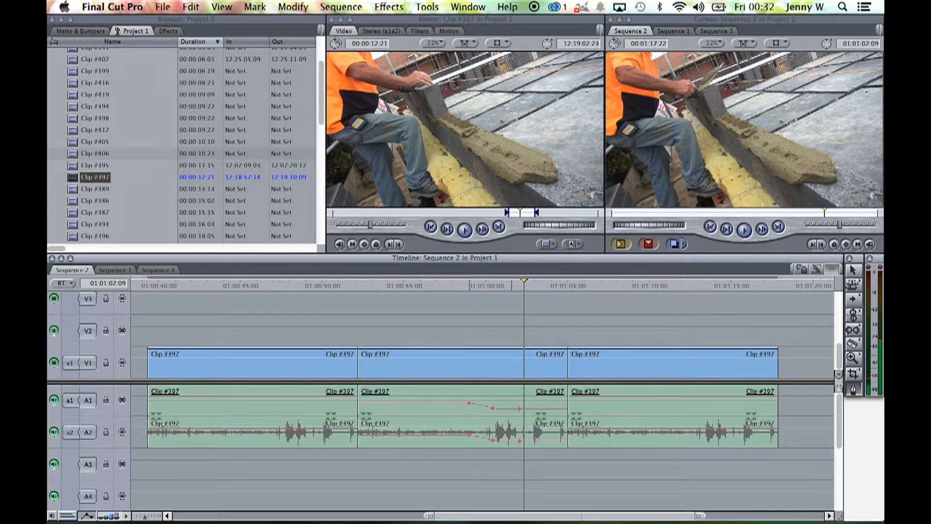
Raise the middle clip's last two audio keyframes slightly and play the section over the peaks
drag(520, 408, 493, 406)
click(481, 288)
key(space)
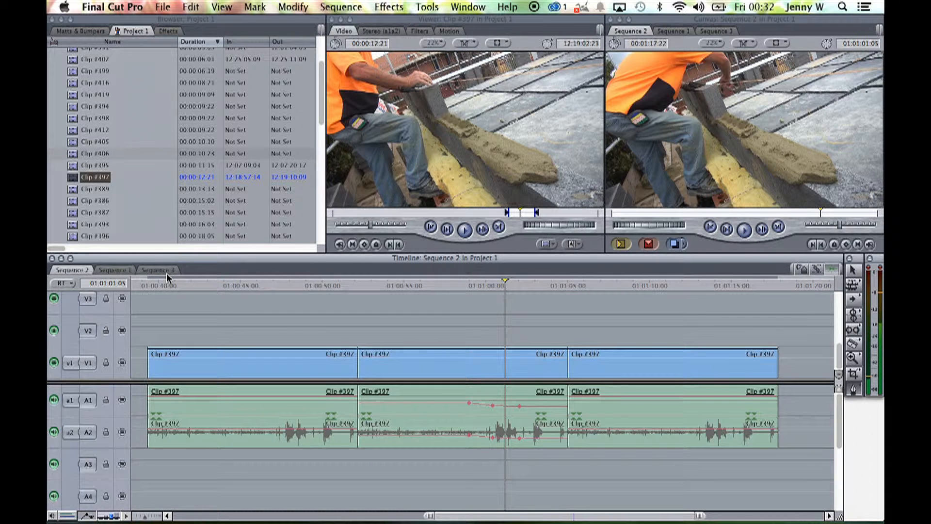
Apply the Gain filter from the Final Cut Pro audio filters to the middle clip's audio
click(168, 32)
scroll(145, 153, up, 5)
click(54, 108)
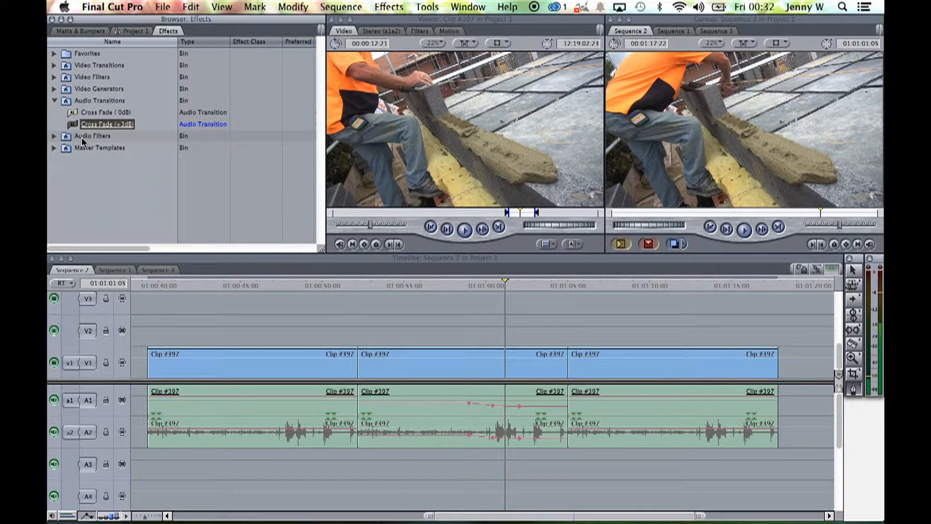
click(54, 136)
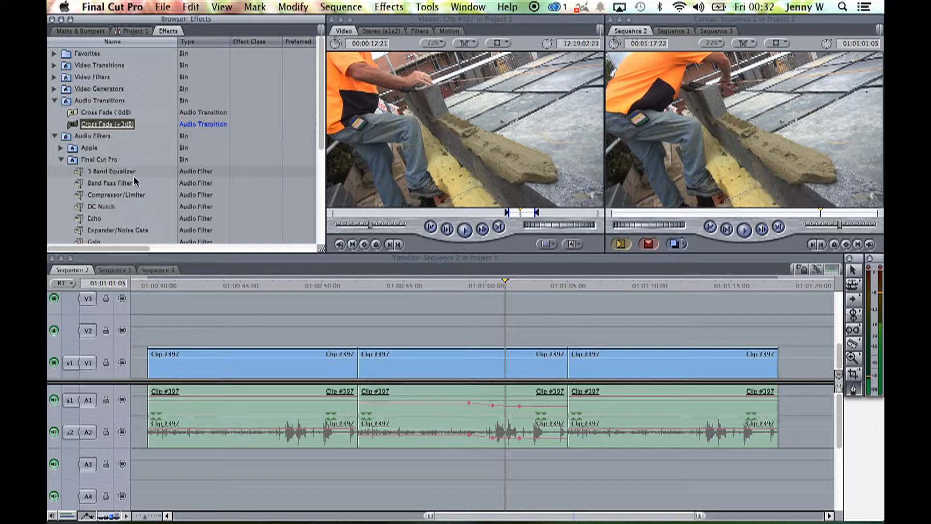
scroll(136, 181, down, 1)
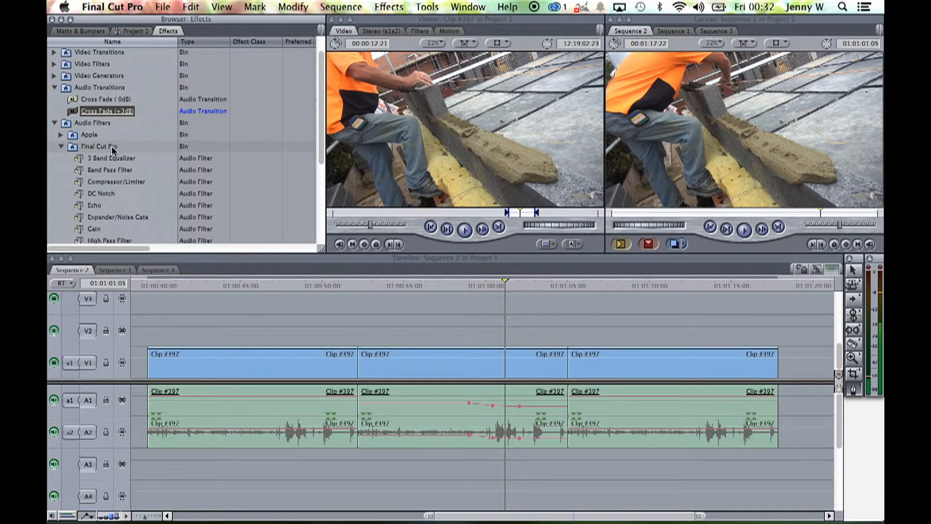
scroll(112, 151, down, 8)
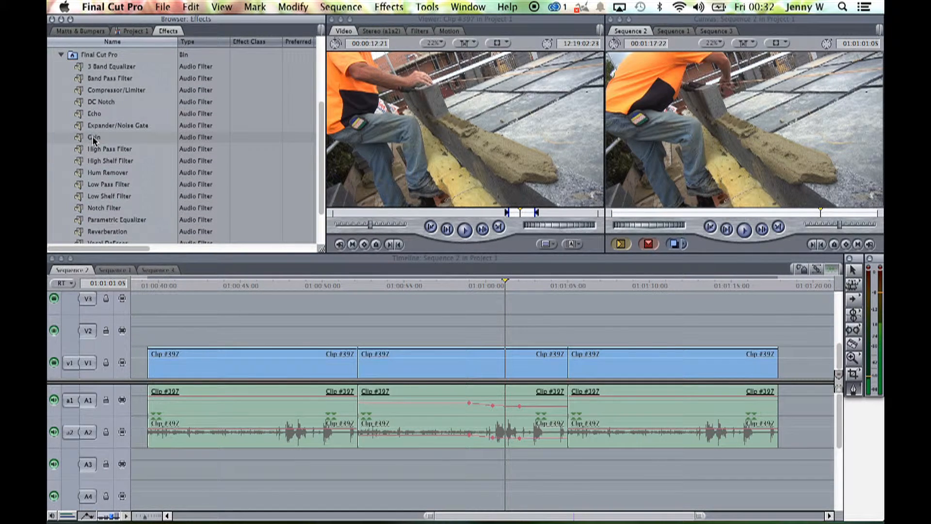
drag(94, 140, 442, 401)
Open the middle clip's audio filter settings and set the first Gain filter to 10 dB
double_click(442, 401)
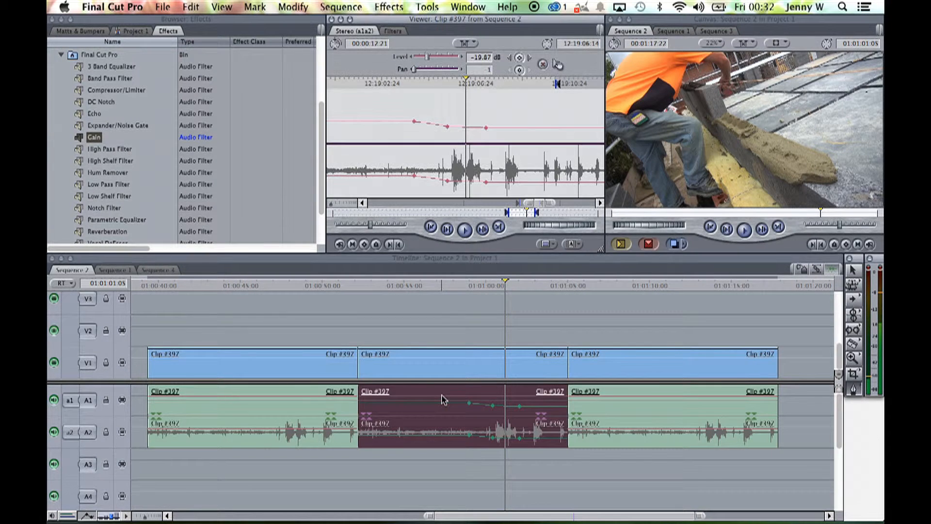
click(393, 31)
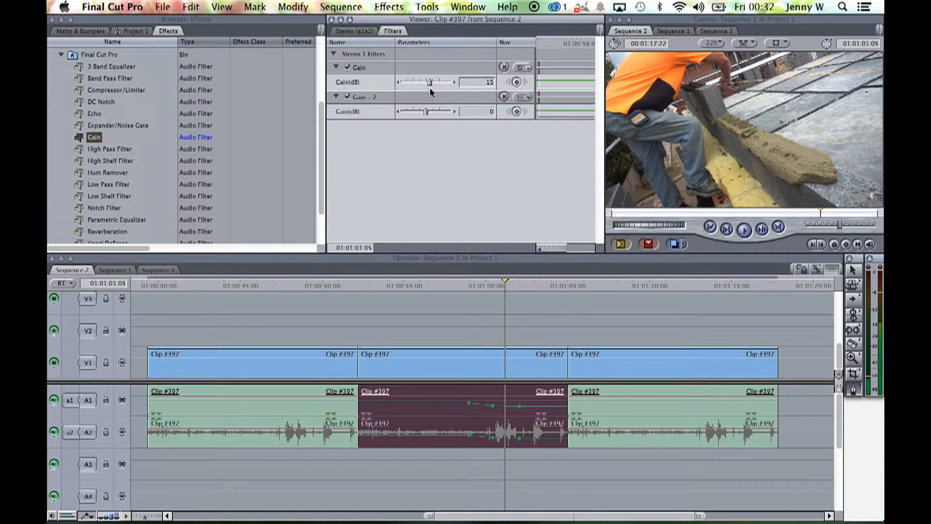
mouse_move(429, 86)
mouse_down()
mouse_move(448, 86)
mouse_move(407, 87)
mouse_move(428, 87)
mouse_up()
mouse_move(428, 86)
mouse_down()
mouse_move(439, 86)
mouse_move(410, 86)
mouse_move(438, 88)
mouse_move(429, 87)
mouse_up()
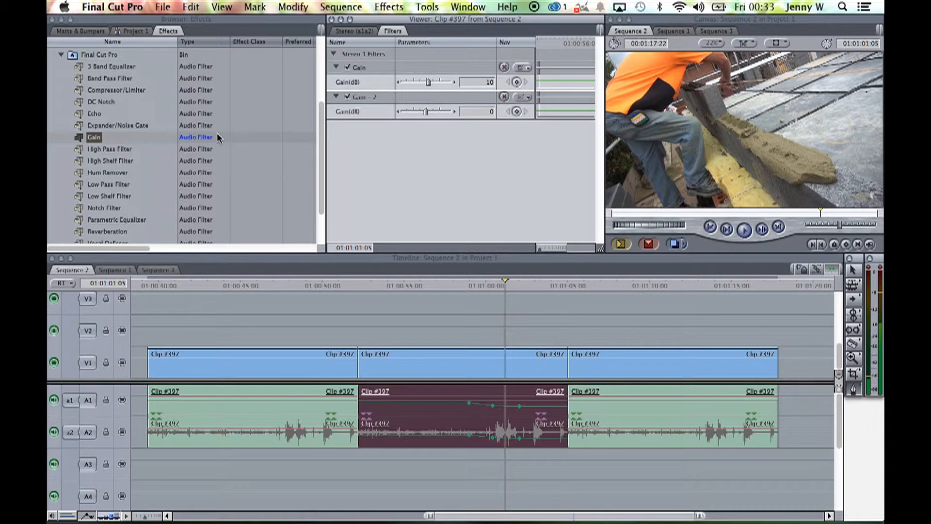
Add the Cross Fade (+3dB) audio transition at the cut between the first and middle clips
scroll(151, 152, up, 3)
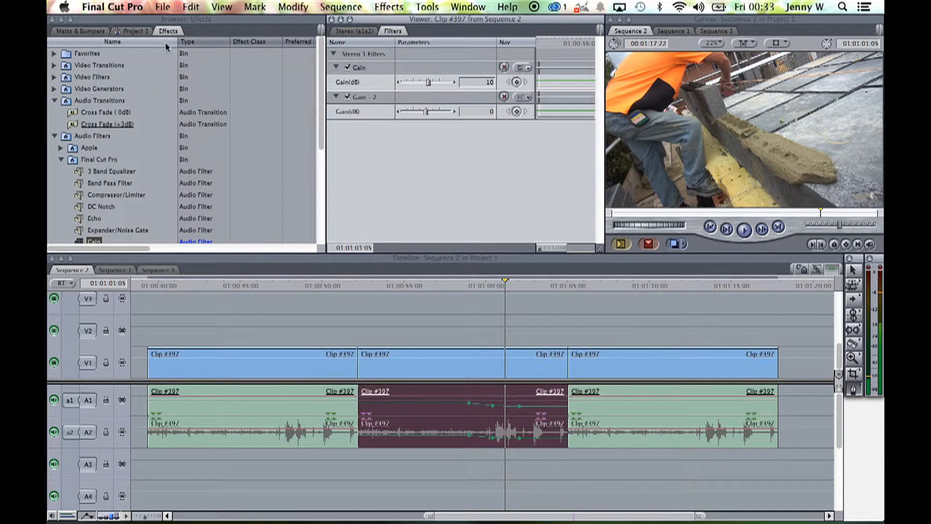
click(123, 125)
click(57, 100)
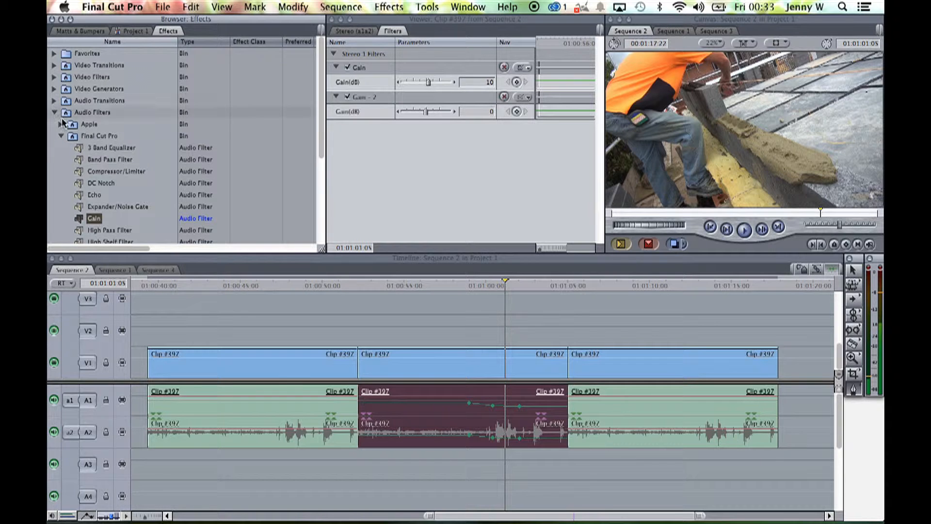
click(54, 101)
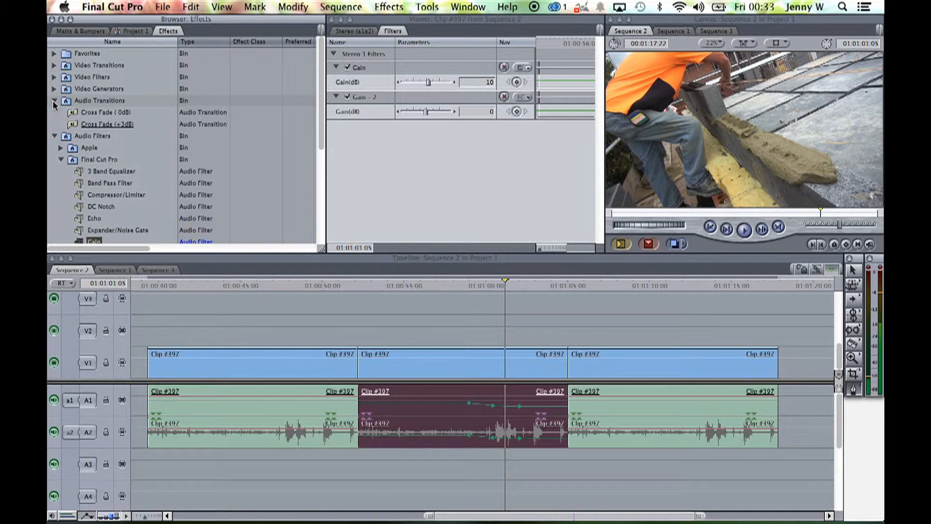
click(83, 125)
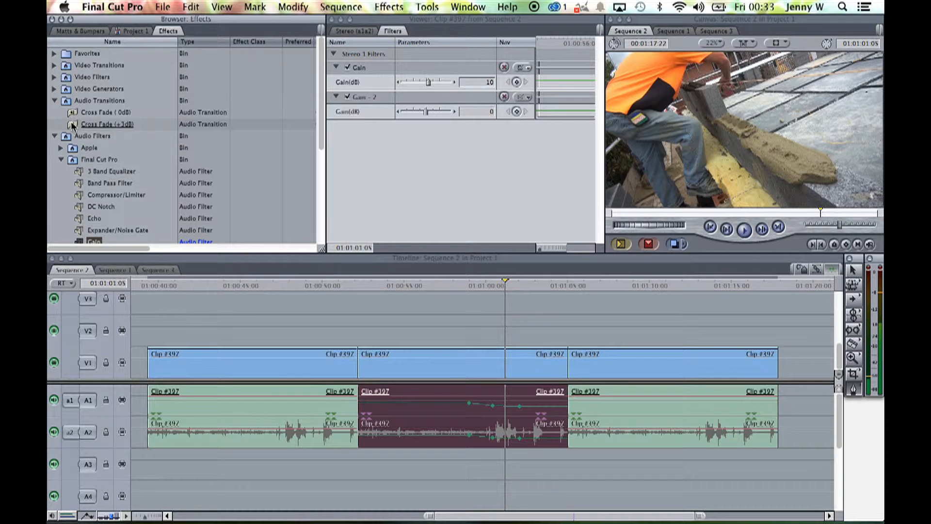
drag(72, 125, 354, 409)
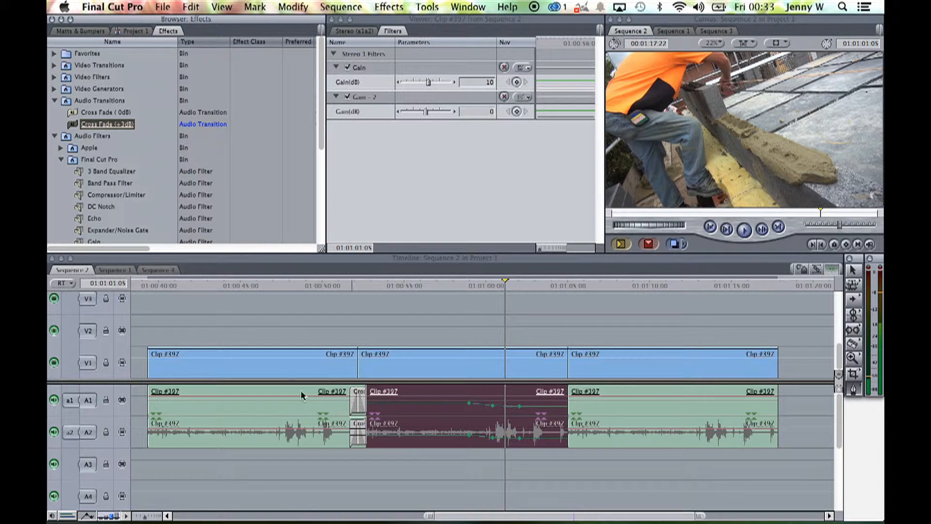
Set the duration of the cross fade between the first and middle clips to 20 frames
click(854, 270)
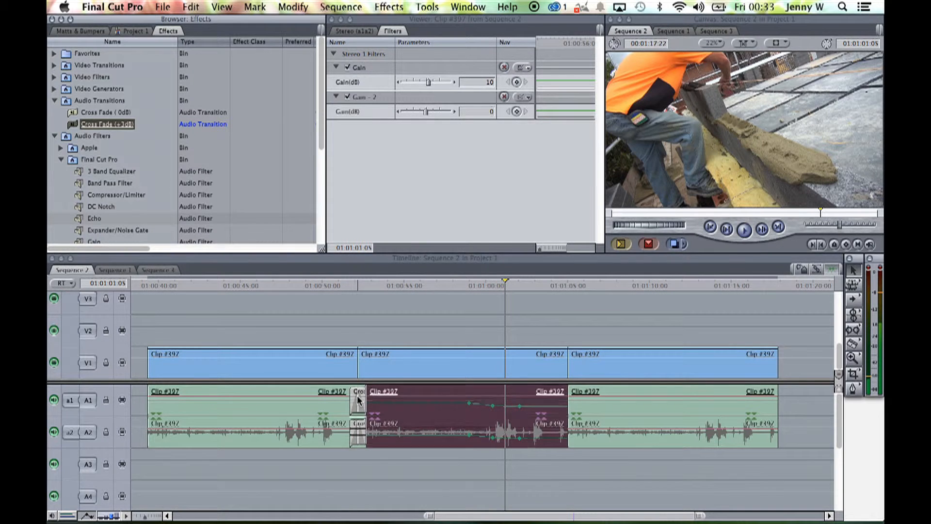
click(358, 399)
key(ctrl+d)
click(480, 154)
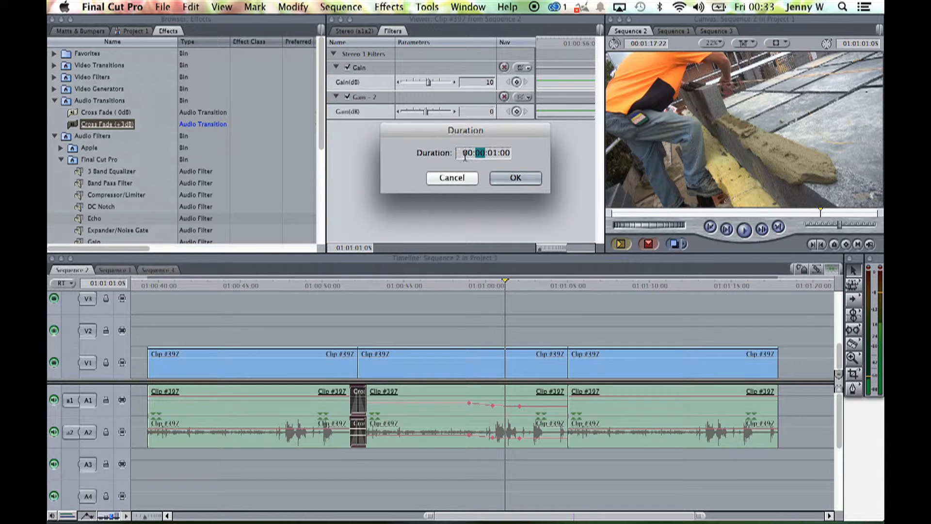
drag(463, 153, 532, 153)
text(6)
drag(498, 153, 514, 153)
text(20)
click(515, 178)
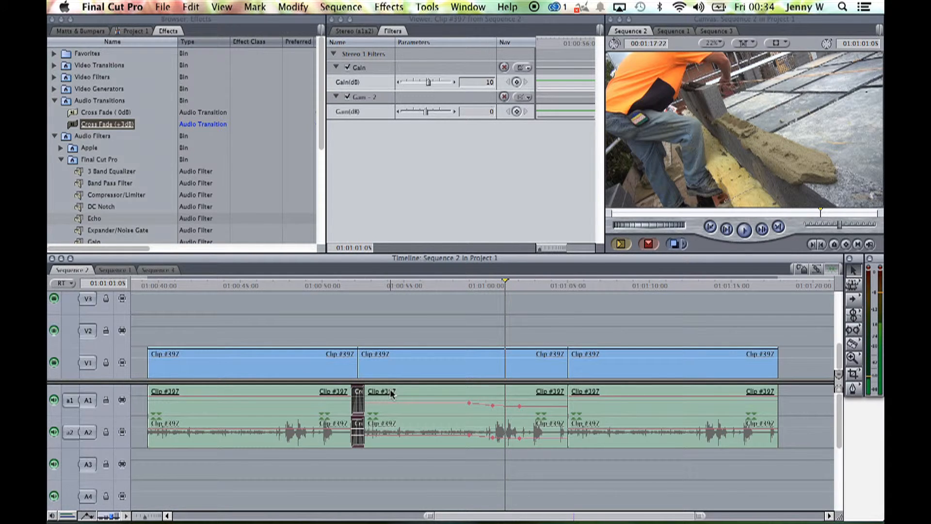
Add the Cross Fade (+3dB) audio transition centred on the cut between the middle and last clips
click(530, 395)
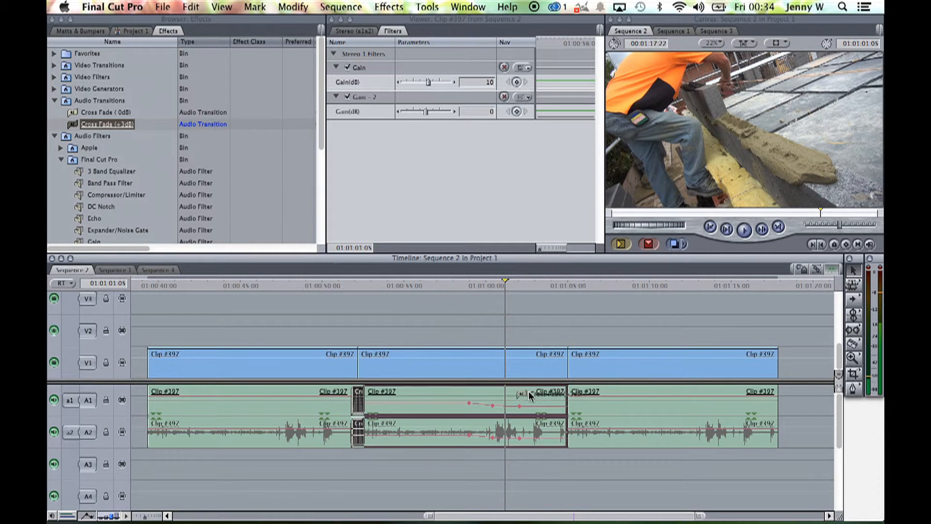
drag(531, 395, 552, 398)
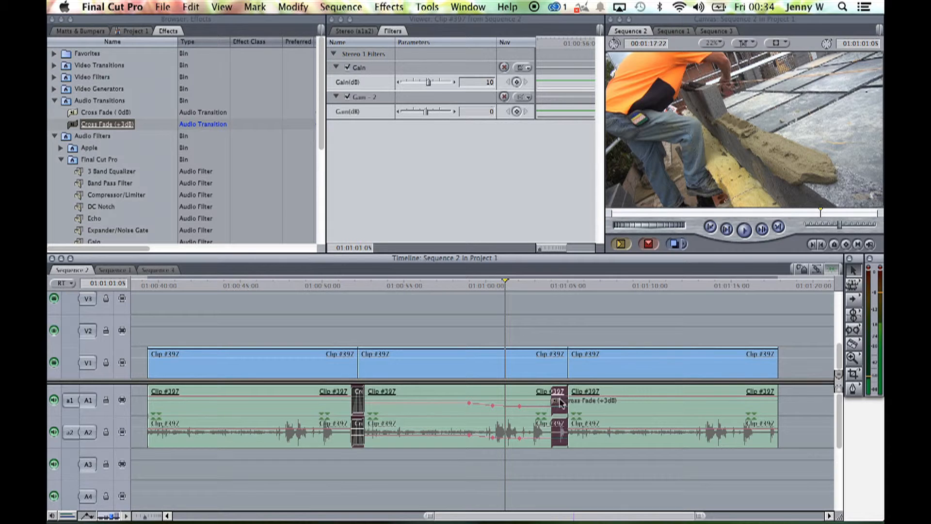
drag(561, 403, 568, 402)
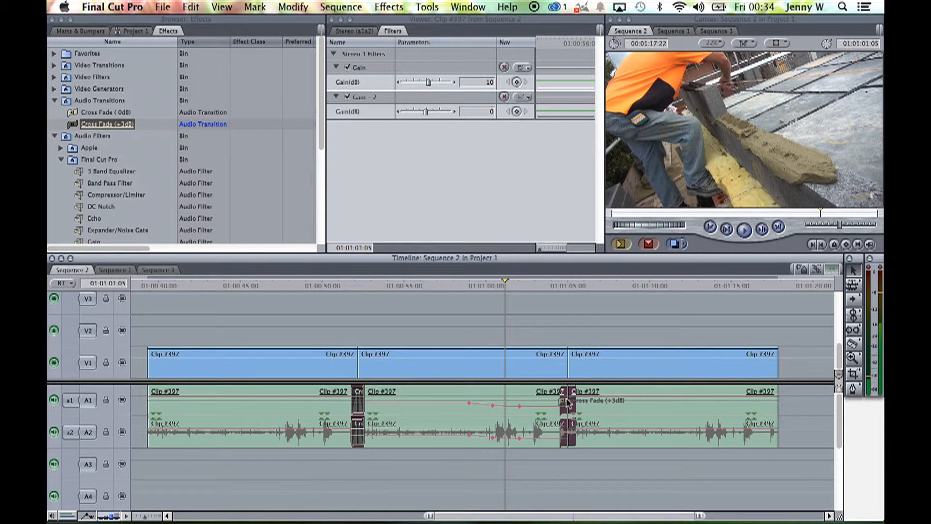
drag(567, 403, 582, 402)
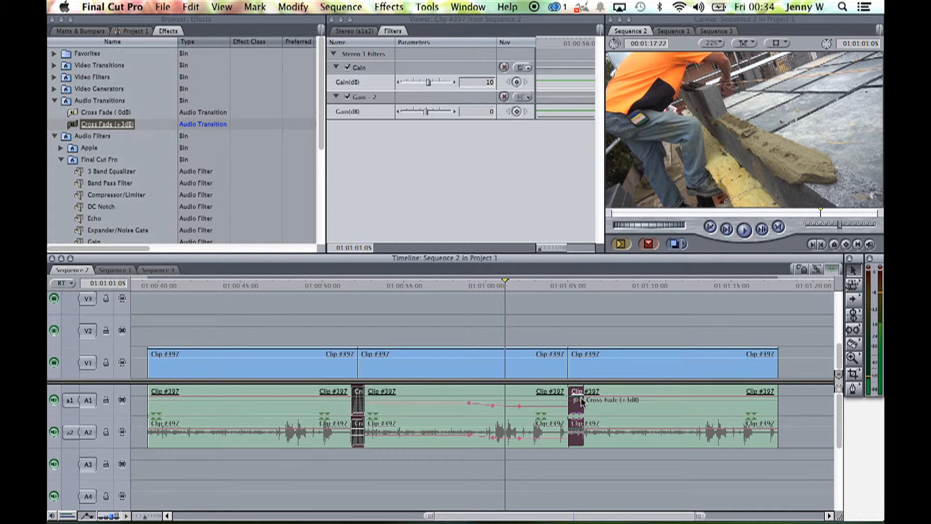
drag(582, 402, 572, 404)
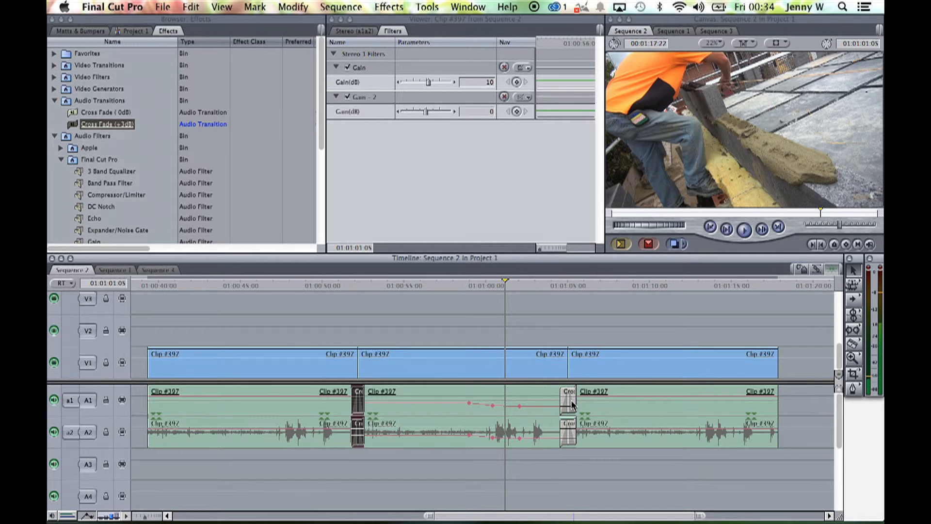